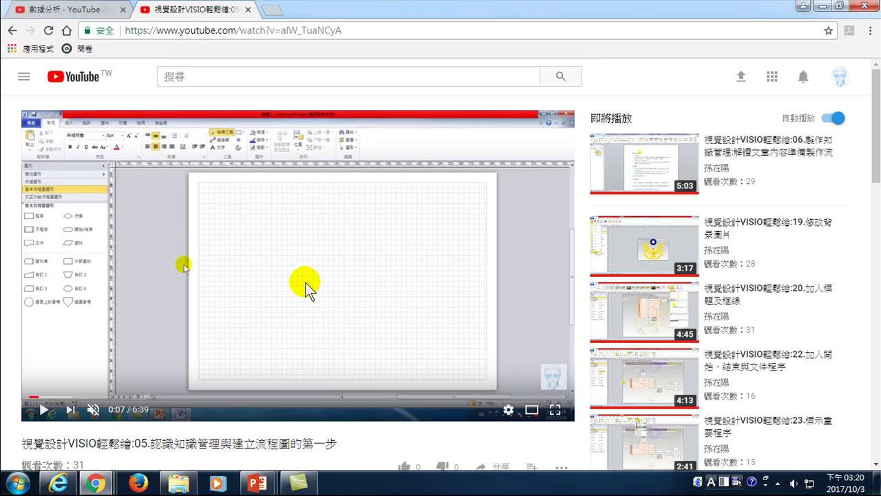
- Open the VISIO lesson 05 flowchart video's edit page in Creator Studio
scroll(276, 296, "down", 2)
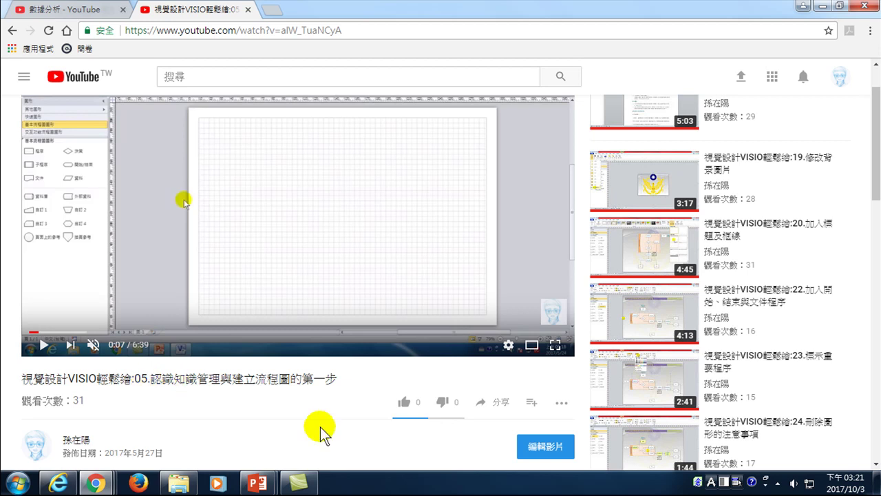
left_click(530, 451)
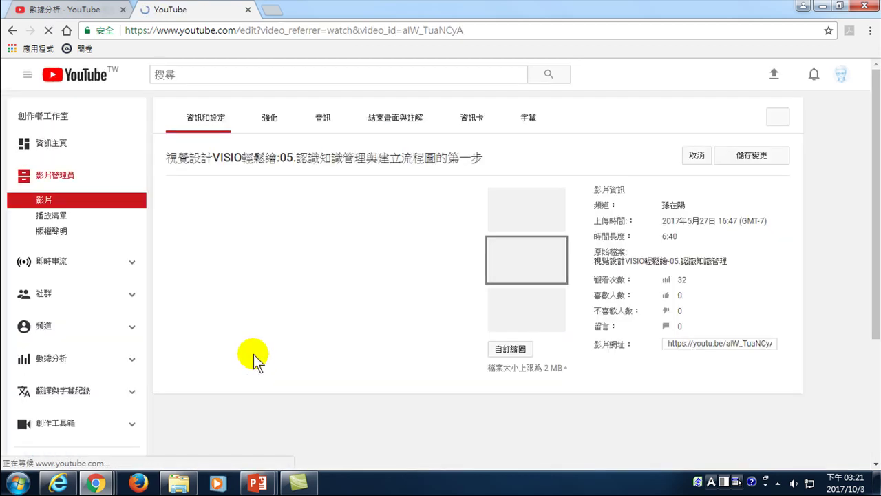
- Move 視覺設計VISIO輕鬆繪 from the title's start into parentheses at its end
scroll(183, 303, "down", 1)
left_click(180, 354)
left_click_drag(181, 354, 260, 355)
key("ctrl+c")
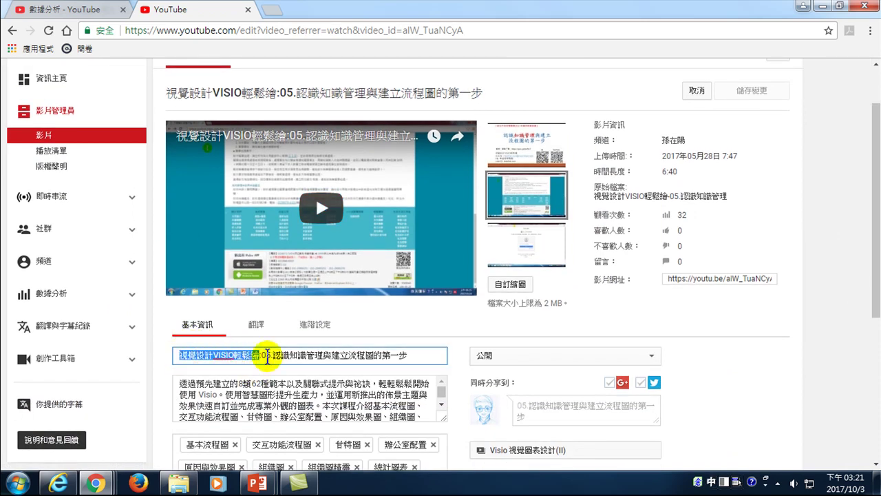
key("BackSpace")
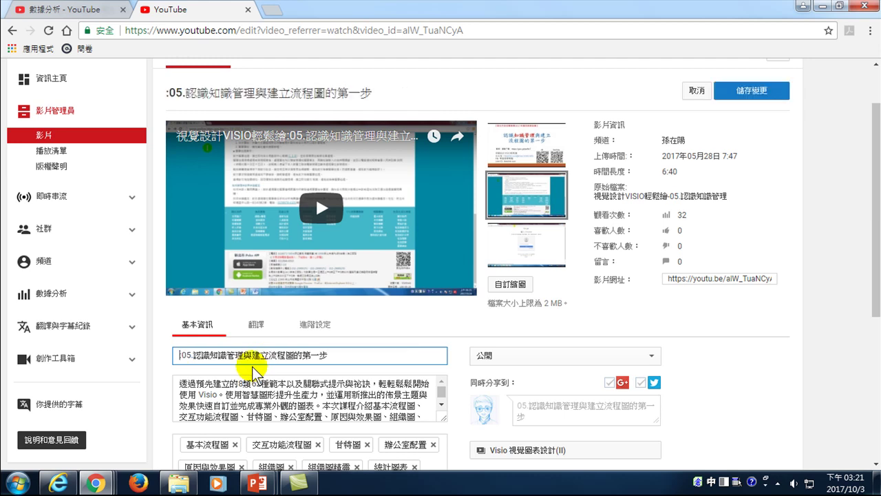
type("(")
key("ctrl+v")
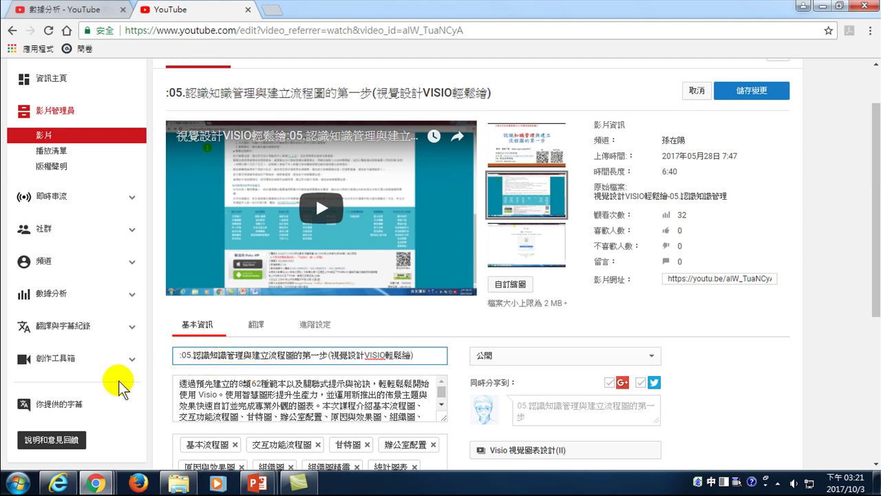
key("BackSpace")
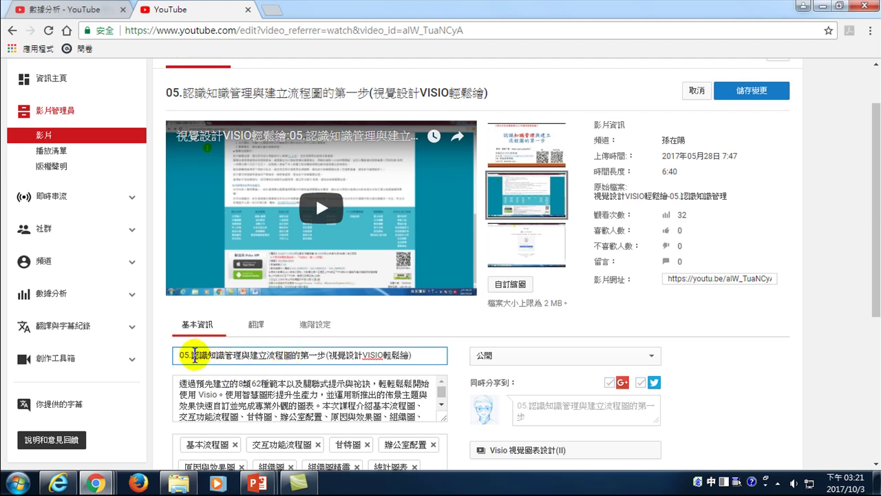
- Highlight the title keywords 知識管理 and 流程 to point them out
left_click_drag(209, 355, 243, 355)
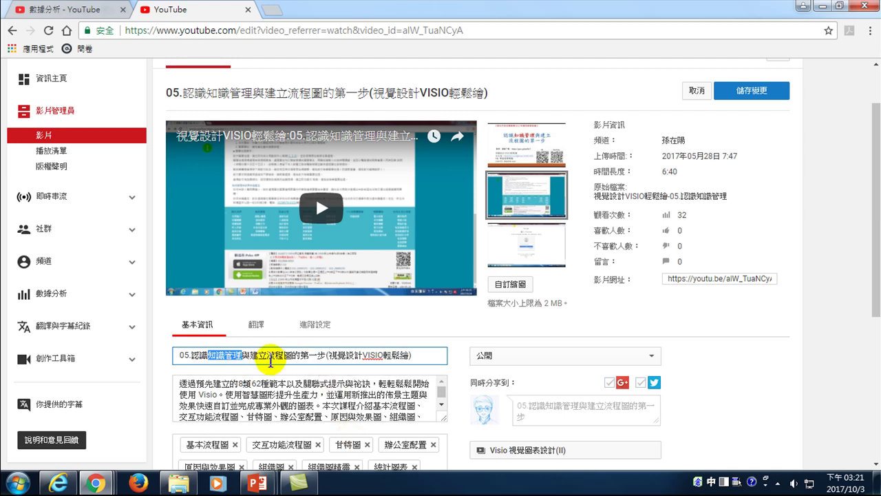
left_click_drag(268, 356, 290, 357)
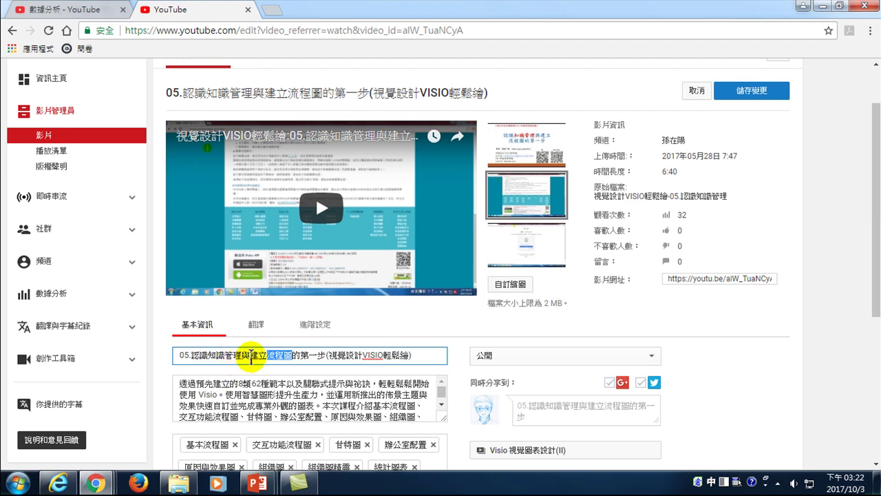
left_click_drag(206, 358, 292, 355)
left_click(285, 355)
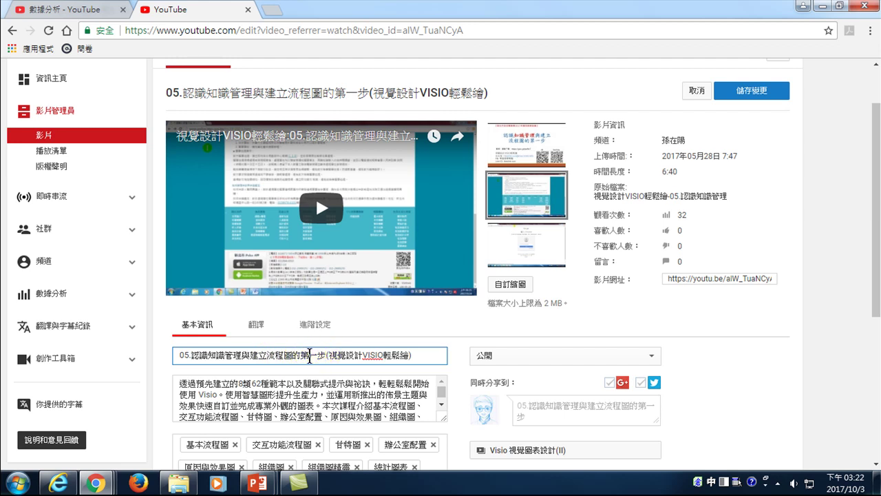
- Replace 第一步 with 第1步 in the video title
double_click(314, 348)
left_click_drag(314, 347, 322, 356)
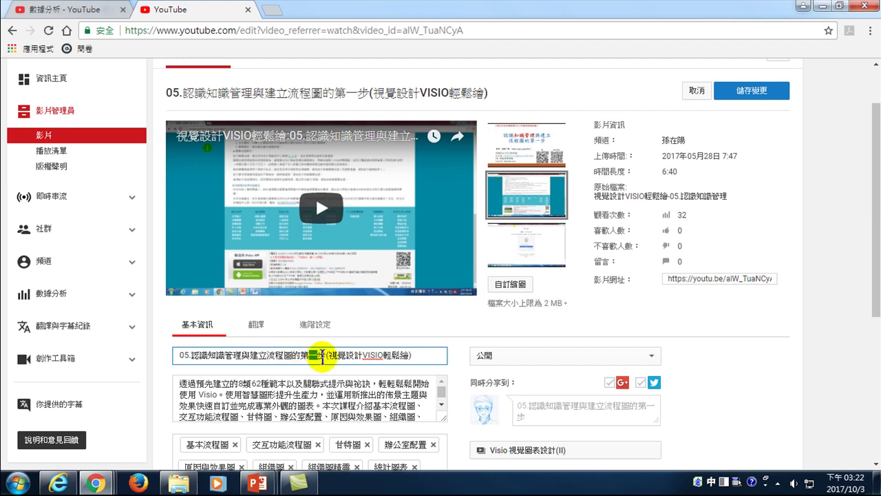
type("1")
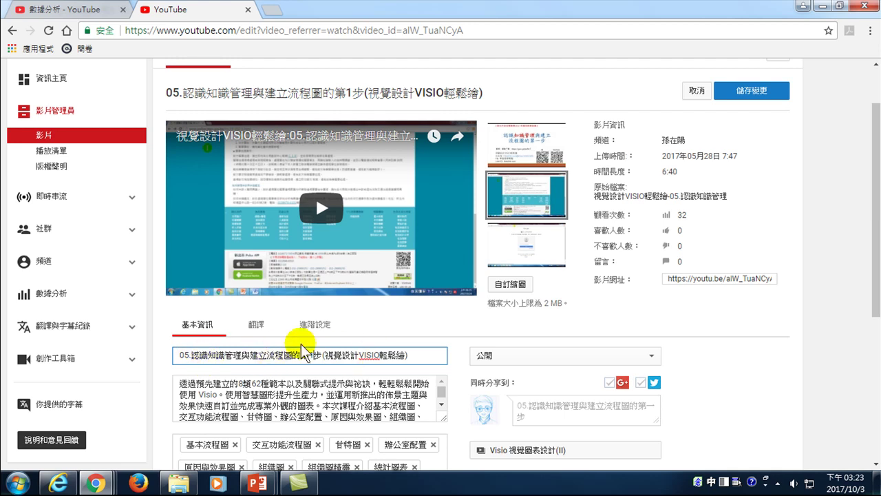
- Add the tag 流程圖 after 視窗環境 in the tag list
scroll(309, 348, "down", 2)
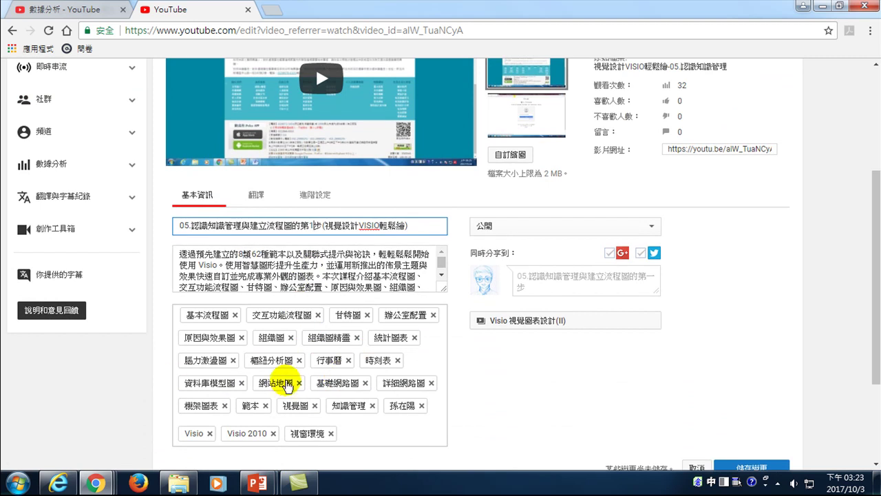
left_click(361, 434)
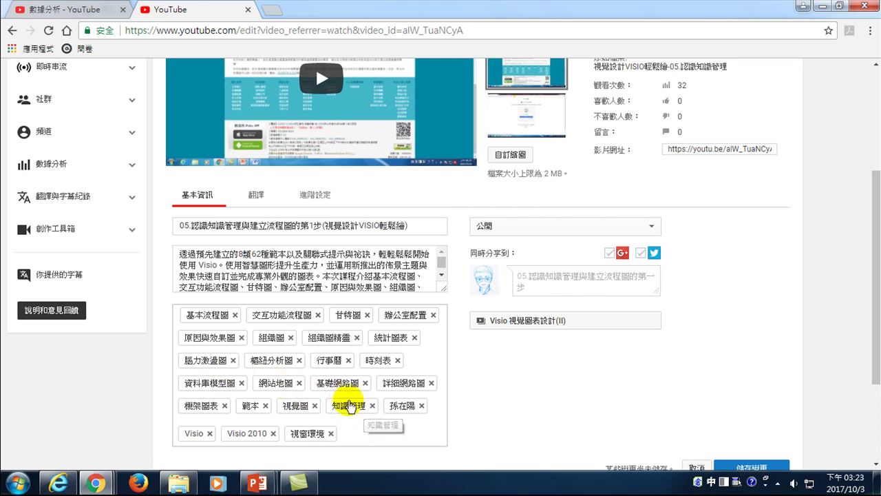
left_click(293, 225)
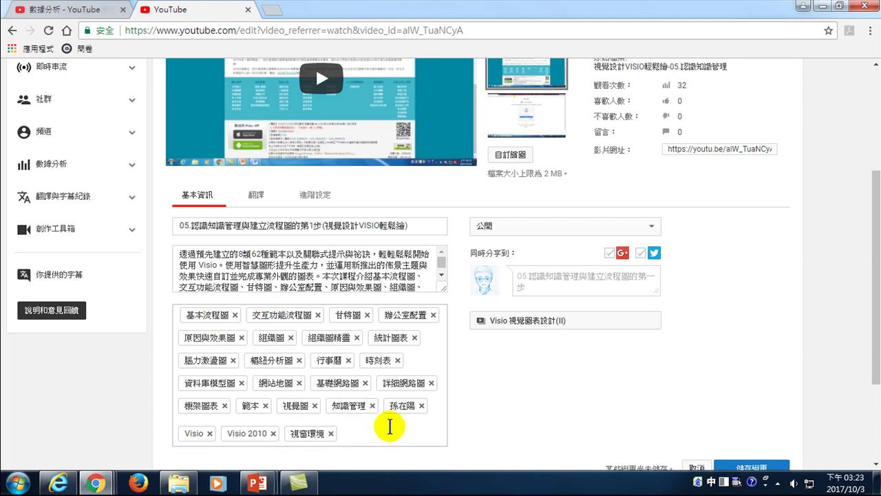
type("hd")
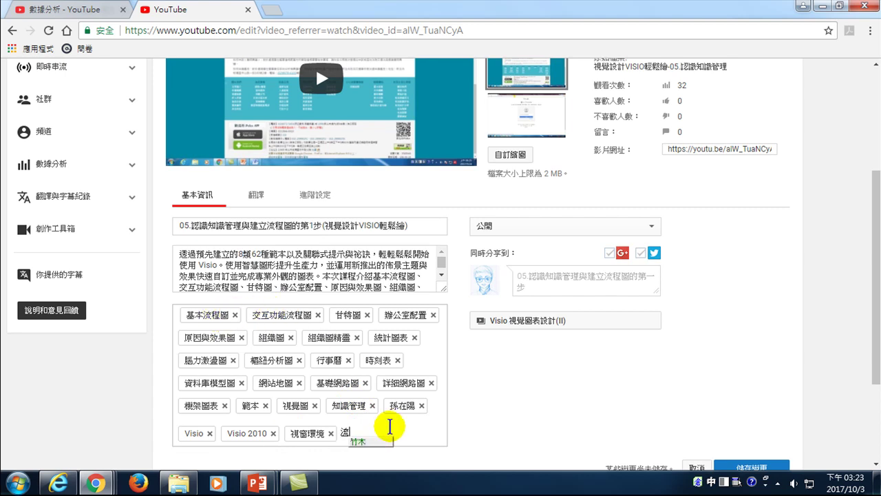
type("程圖")
key("Return")
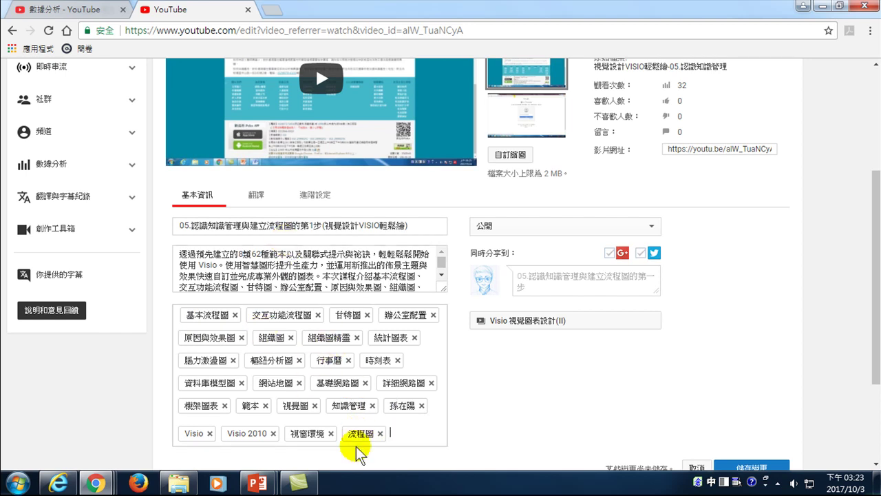
- Save the edited title and tags
scroll(598, 386, "down", 3)
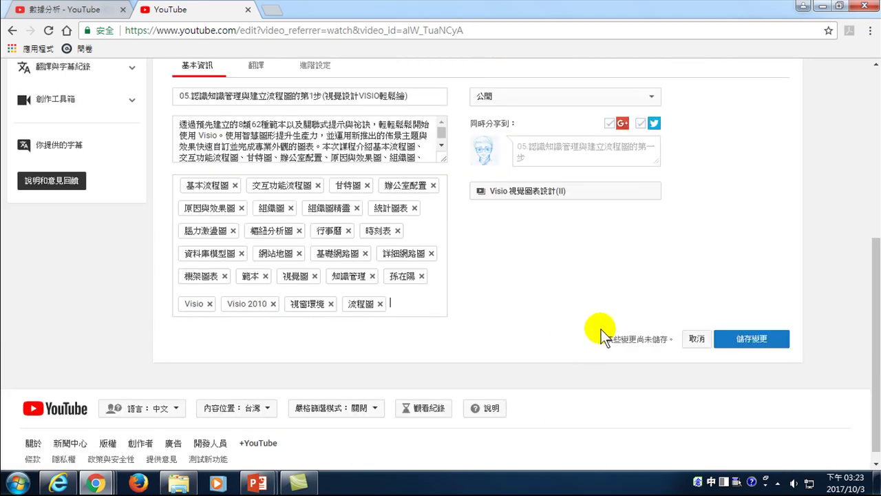
scroll(545, 325, "up", 4)
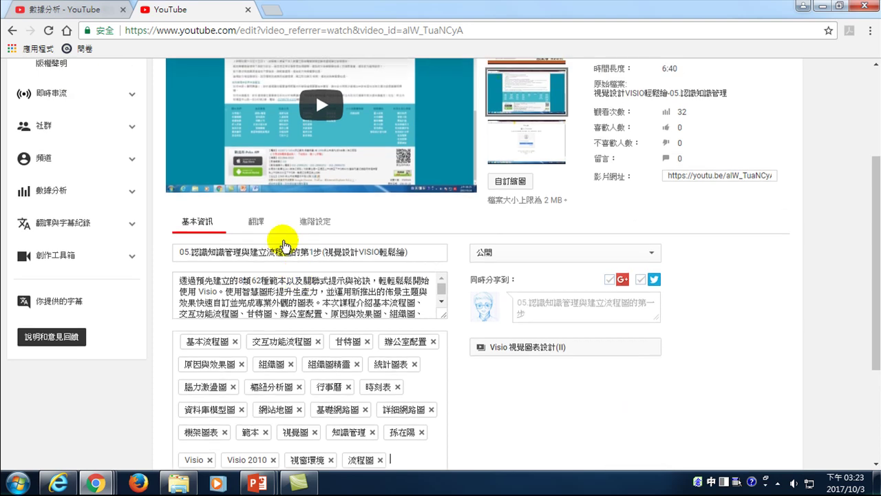
scroll(285, 246, "up", 4)
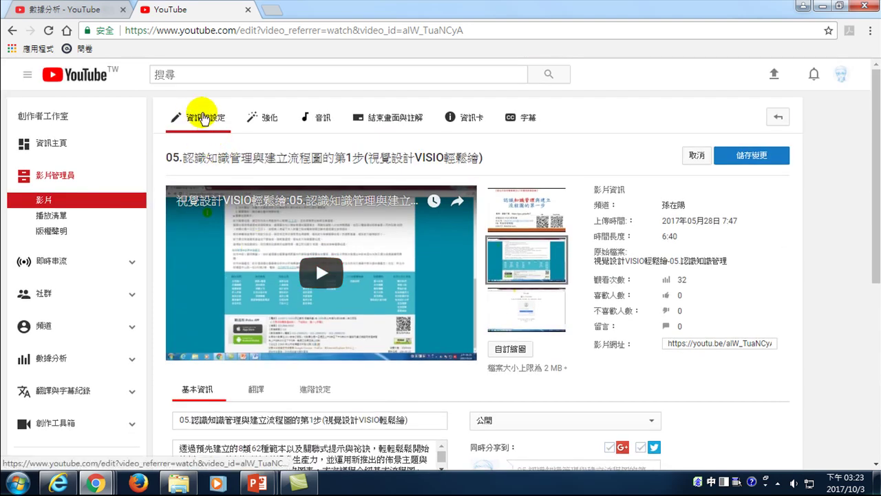
scroll(743, 157, "down", 4)
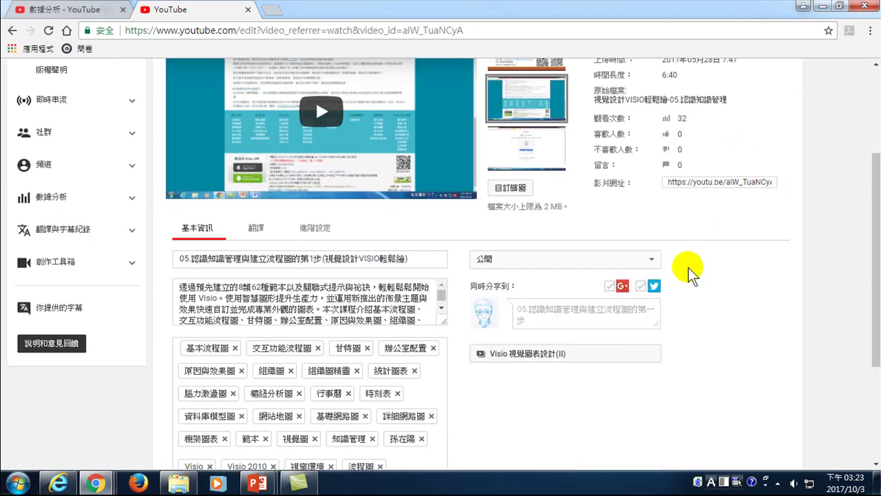
scroll(688, 331, "down", 3)
left_click(742, 376)
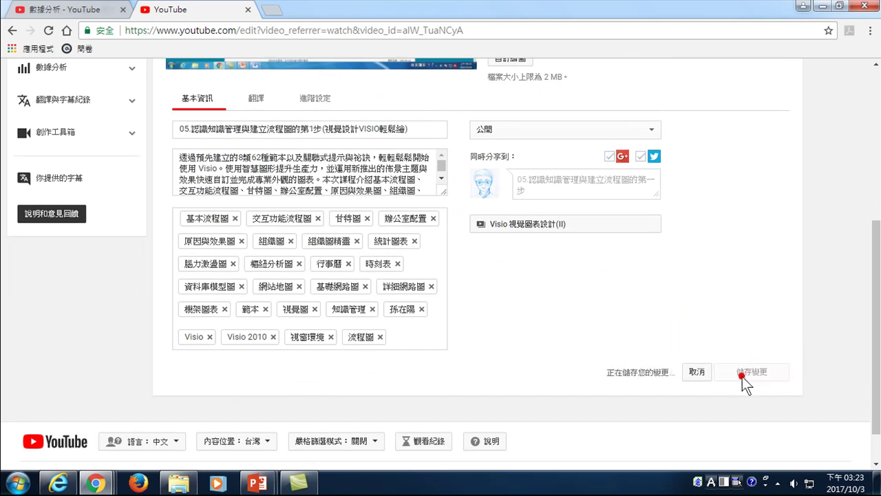
- Go to the 結束畫面與註解 end screen section
scroll(481, 323, "up", 5)
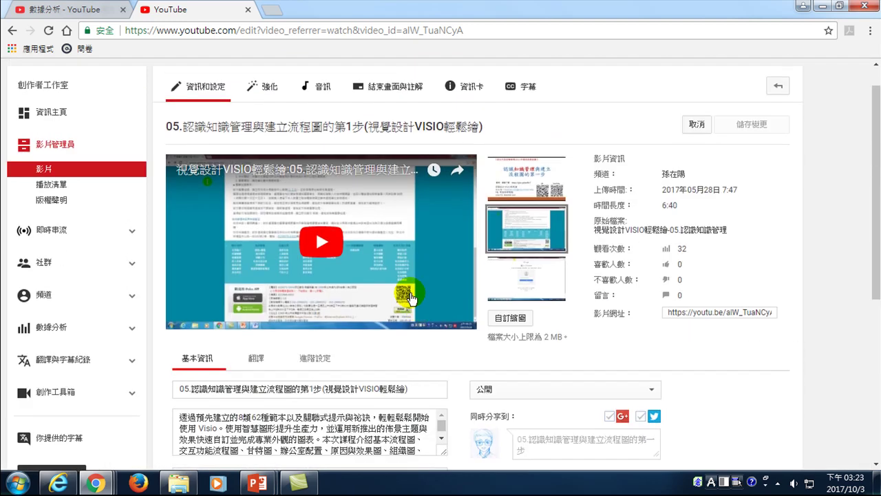
scroll(406, 275, "up", 1)
left_click(389, 122)
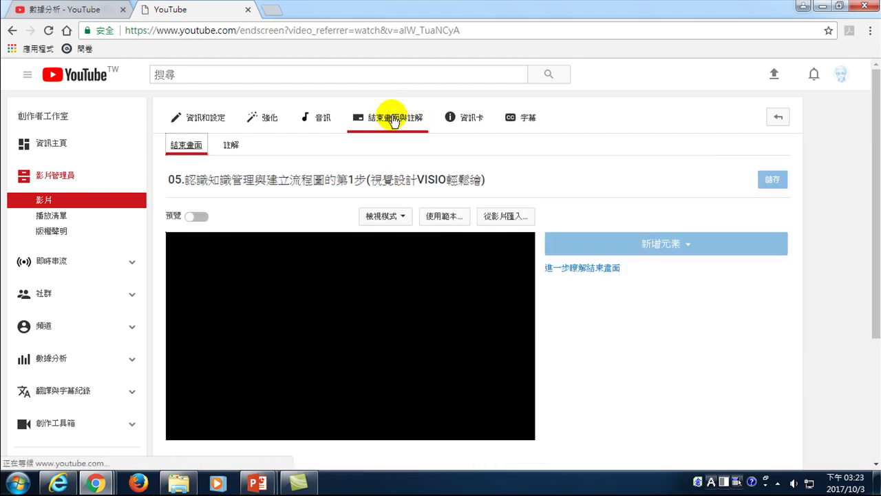
- Start the end screen at about 6:29 and add a most-recent-upload video element
scroll(342, 325, "down", 1)
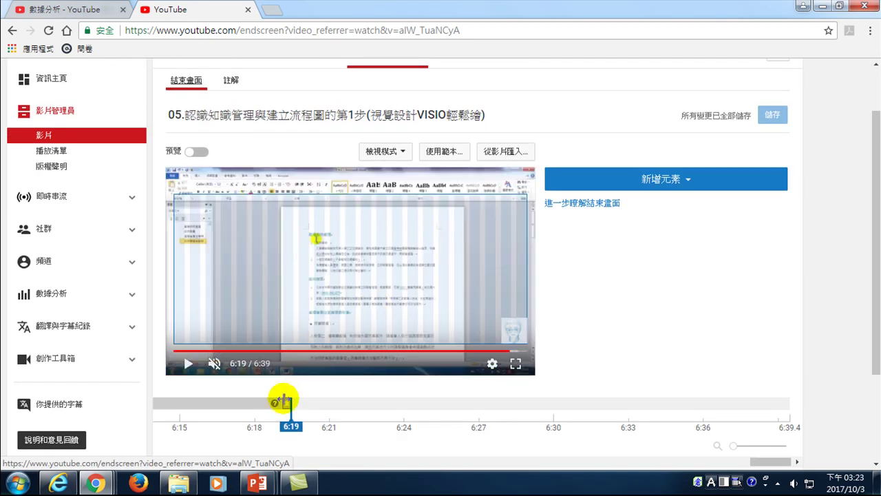
left_click_drag(289, 403, 539, 404)
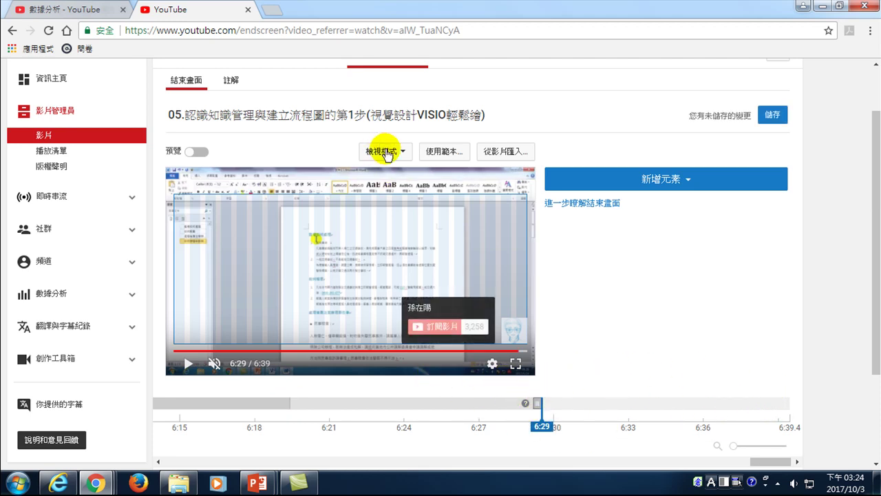
left_click(663, 181)
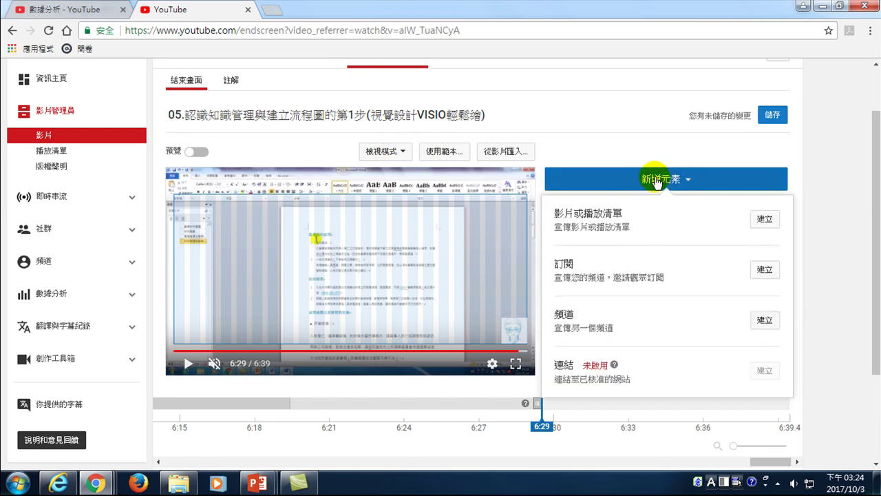
left_click(765, 219)
left_click(313, 229)
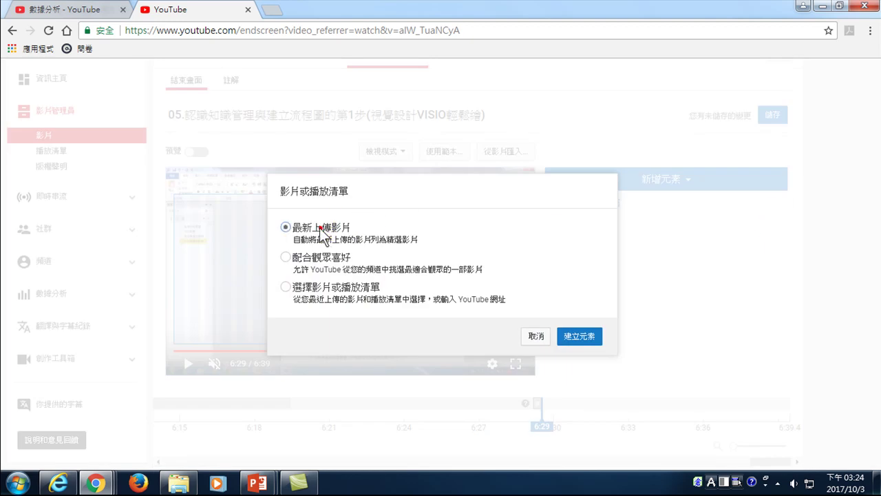
left_click(581, 336)
- Add a video element tailored to viewer preferences (配合觀眾喜好)
left_click(661, 179)
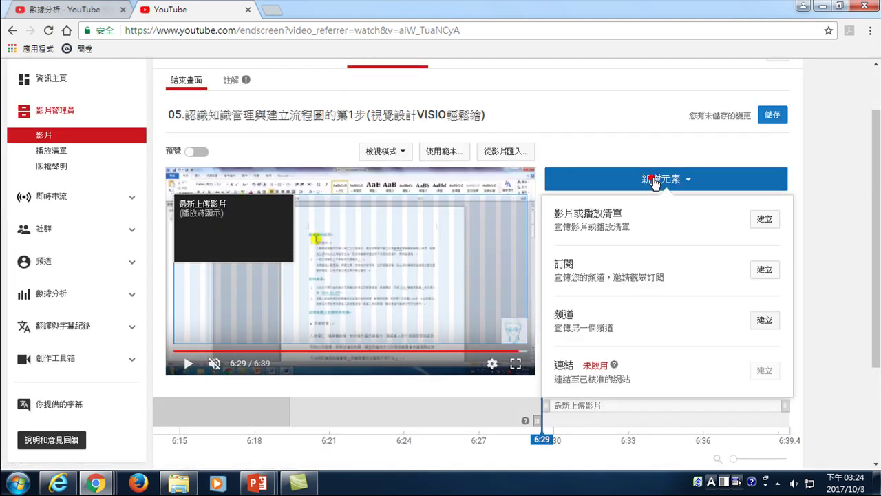
left_click(778, 219)
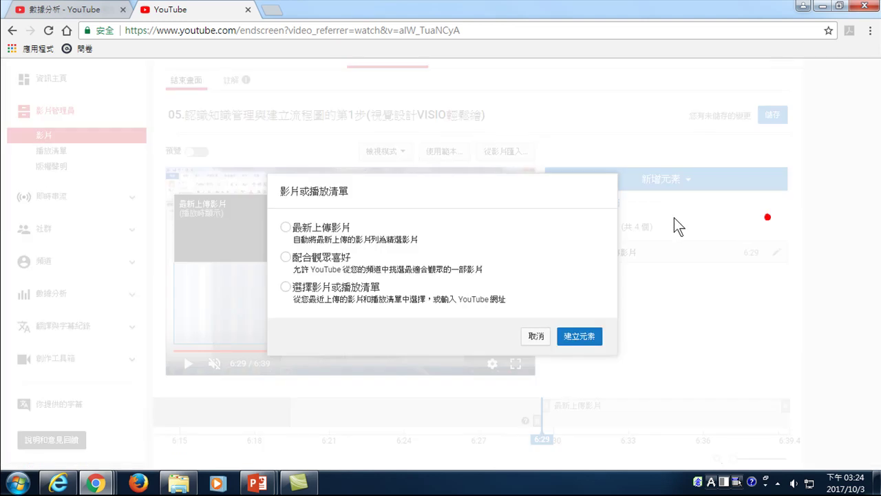
left_click(324, 257)
left_click(574, 337)
- Add a playlist element for Visio 視覺圖表設計(II)
left_click(652, 180)
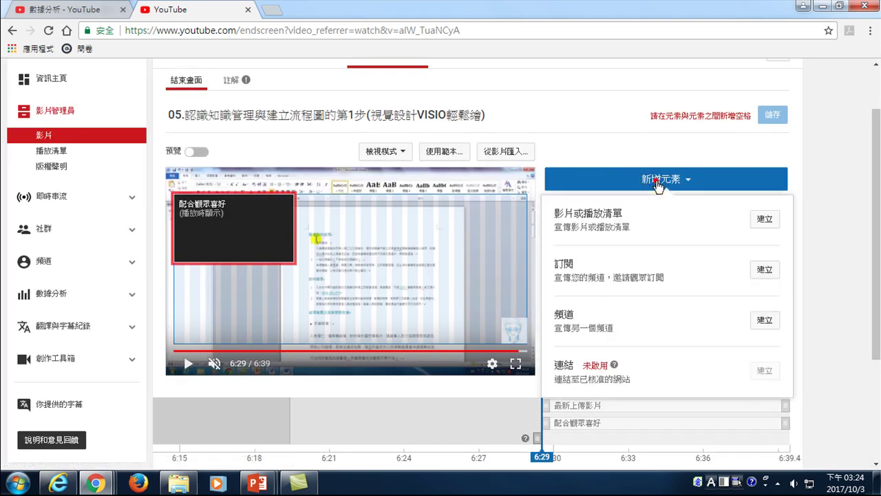
left_click(768, 219)
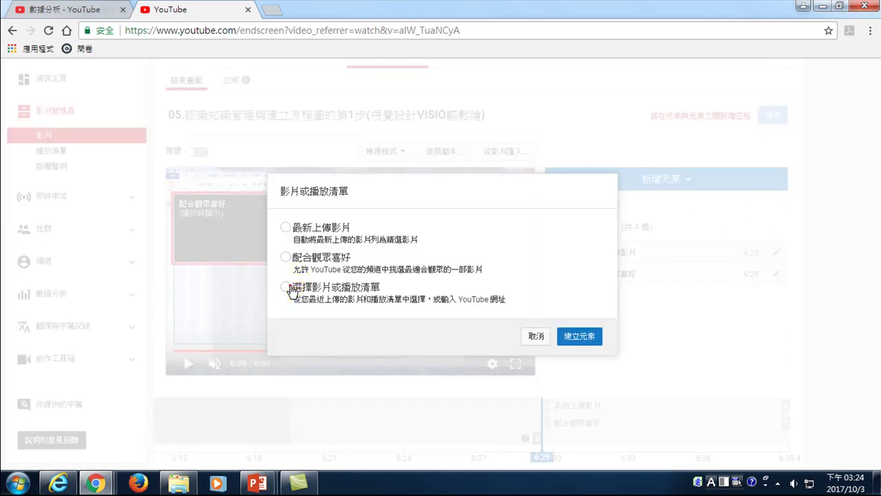
left_click(292, 286)
left_click(340, 234)
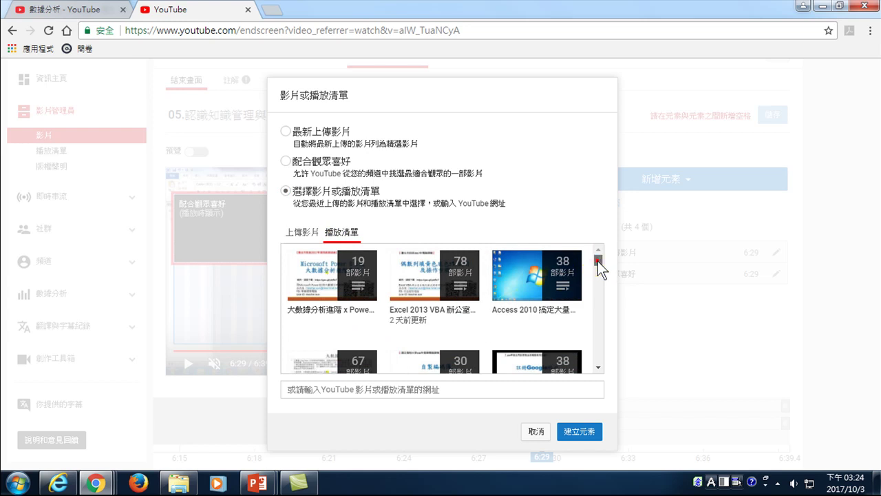
scroll(597, 261, "down", 3)
scroll(597, 267, "down", 3)
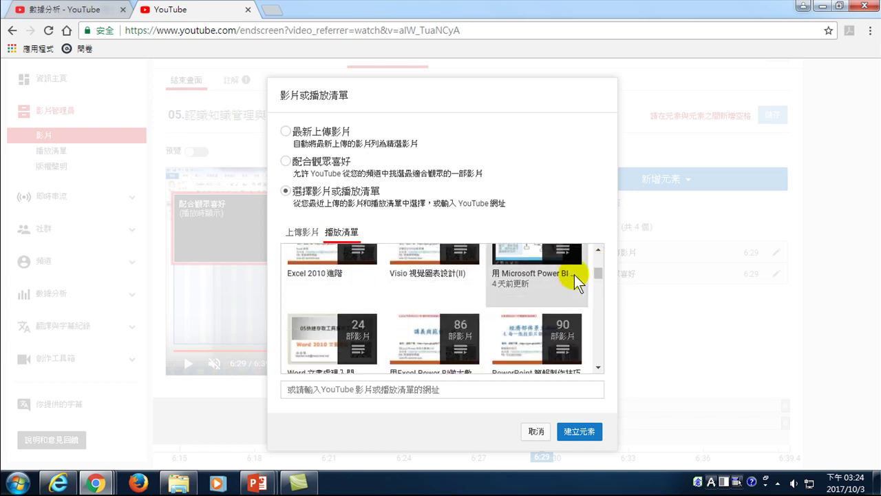
left_click(433, 260)
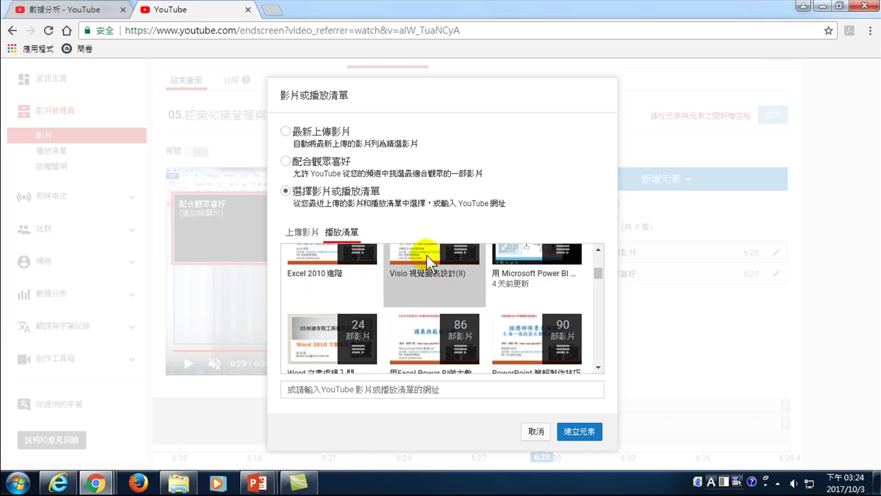
left_click(575, 430)
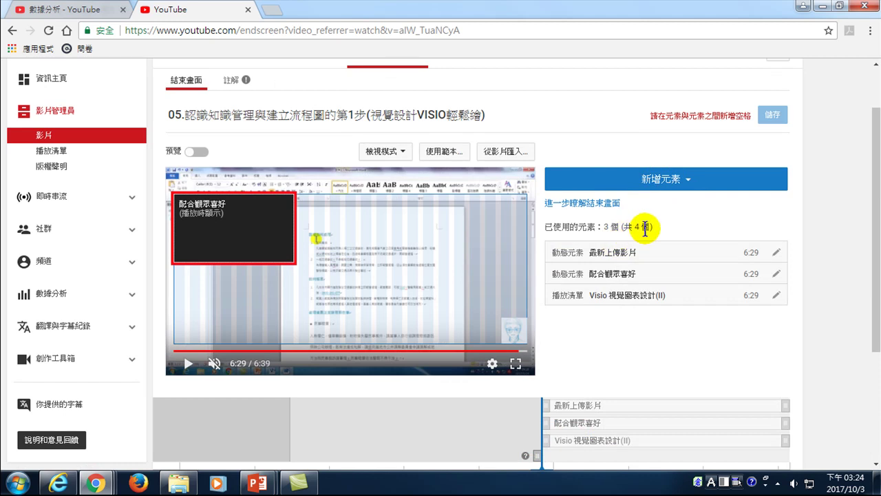
- Add the channel's subscribe element, filling all 4 end-screen slots
left_click(664, 181)
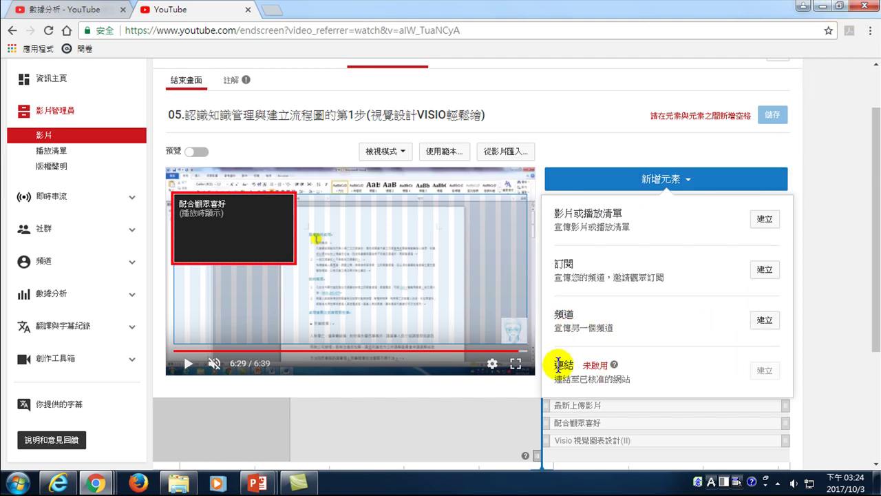
left_click_drag(555, 363, 574, 361)
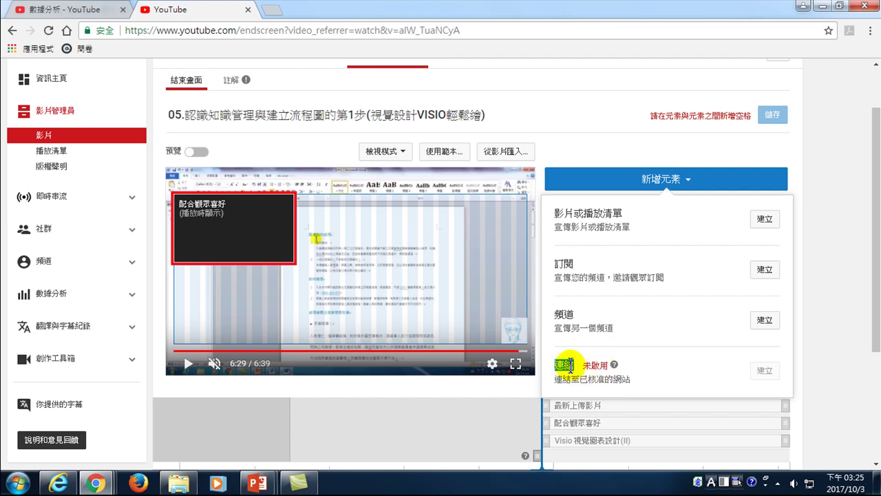
left_click(764, 273)
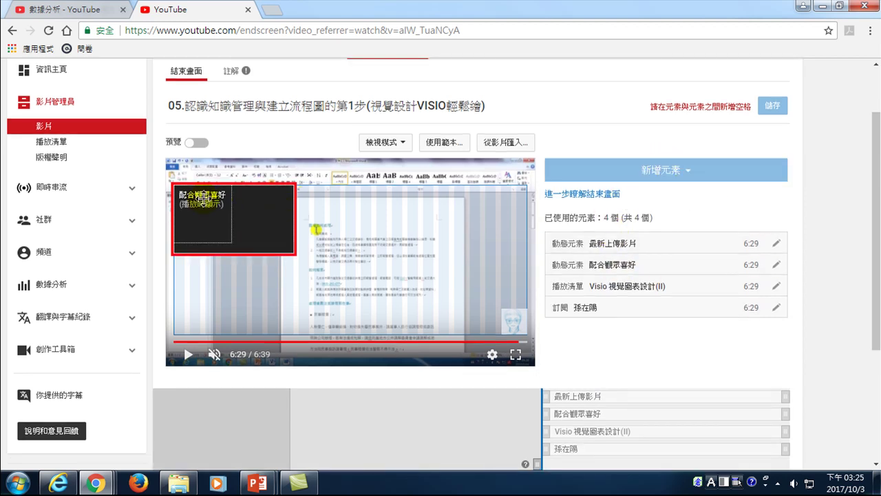
- Place the subscribe circle lower-right, playlist top-right, and preference video lower-left
left_click_drag(195, 195, 454, 282)
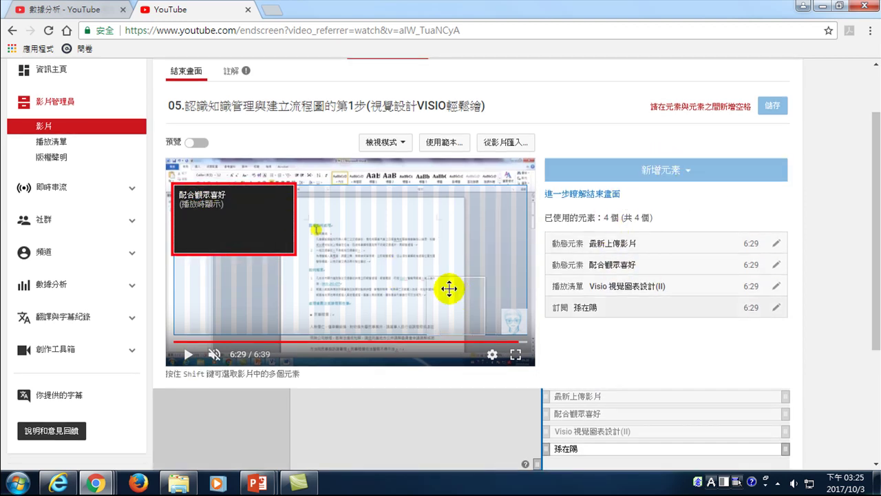
left_click_drag(209, 204, 481, 189)
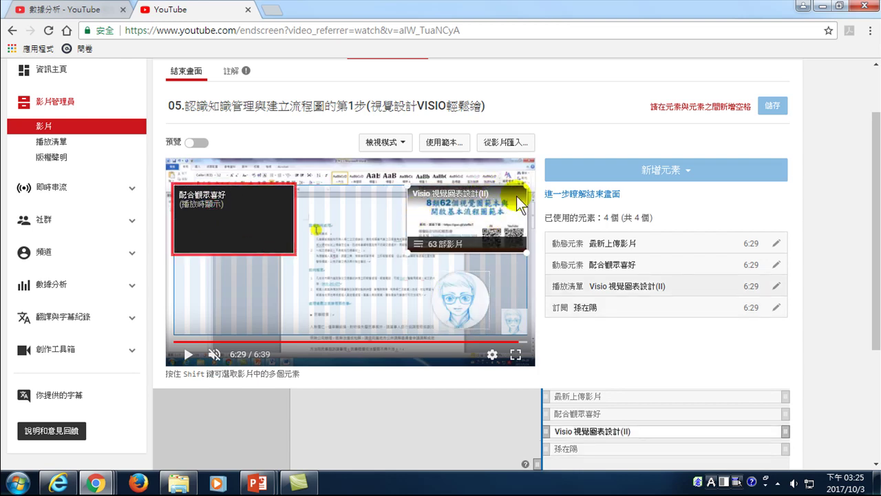
left_click_drag(236, 197, 217, 309)
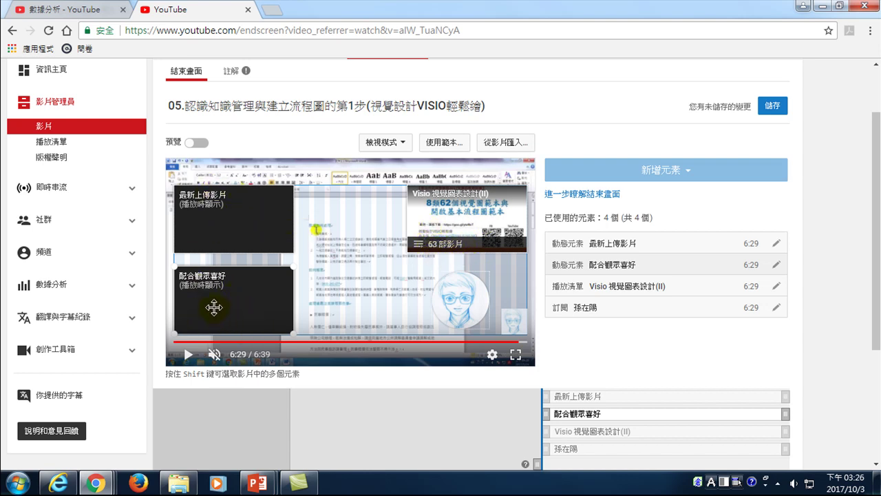
mouse_move(453, 294)
left_mouse_down()
mouse_move(466, 290)
mouse_move(459, 293)
left_mouse_up()
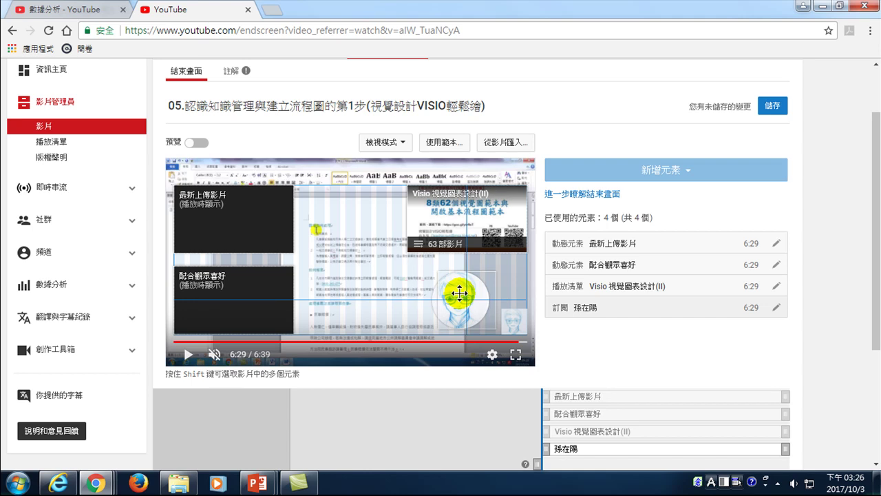
left_click_drag(459, 292, 460, 295)
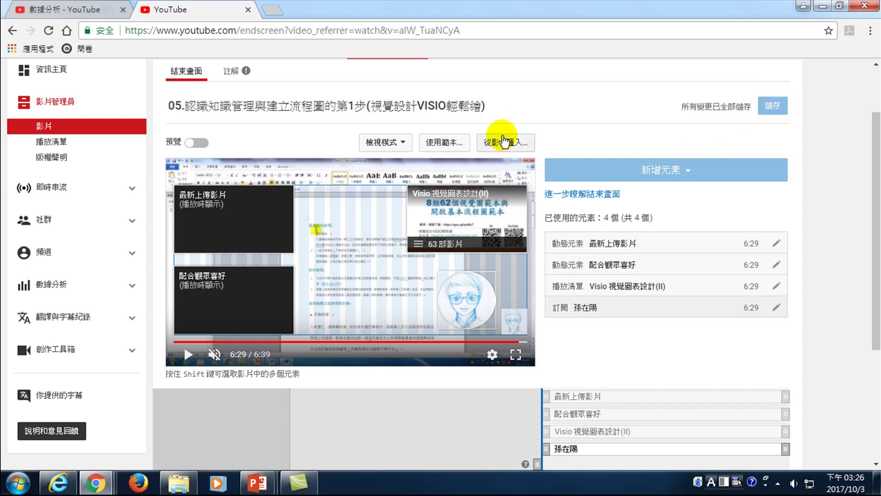
- Open the video's watch page and like it
left_click(280, 106)
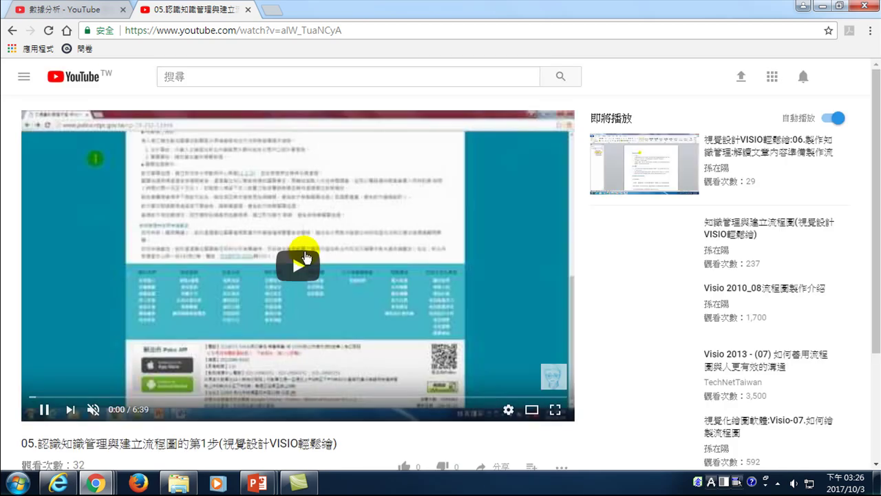
scroll(295, 296, "down", 1)
scroll(294, 296, "down", 3)
left_click(404, 338)
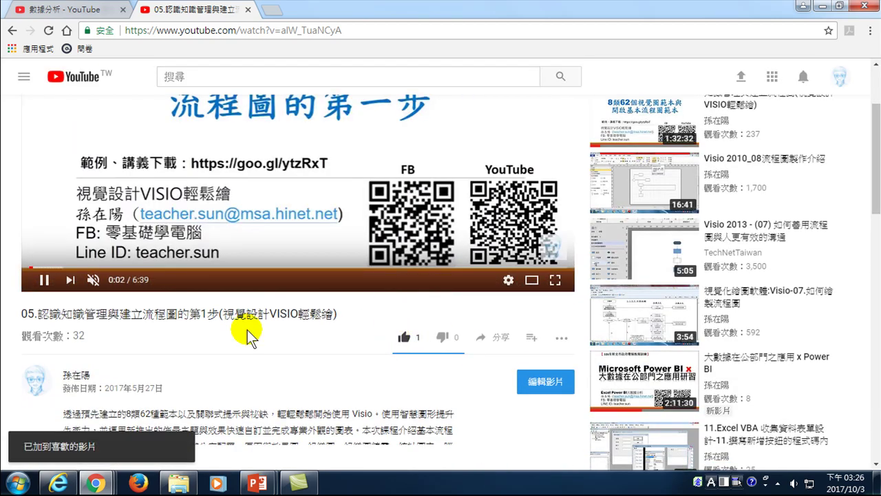
- Unmute the video and jump playback to 6:20
scroll(172, 317, "up", 4)
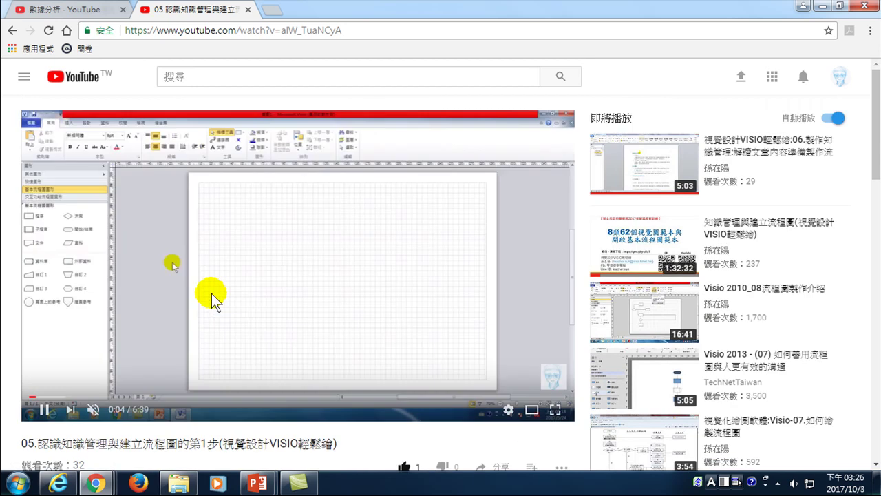
left_click(93, 409)
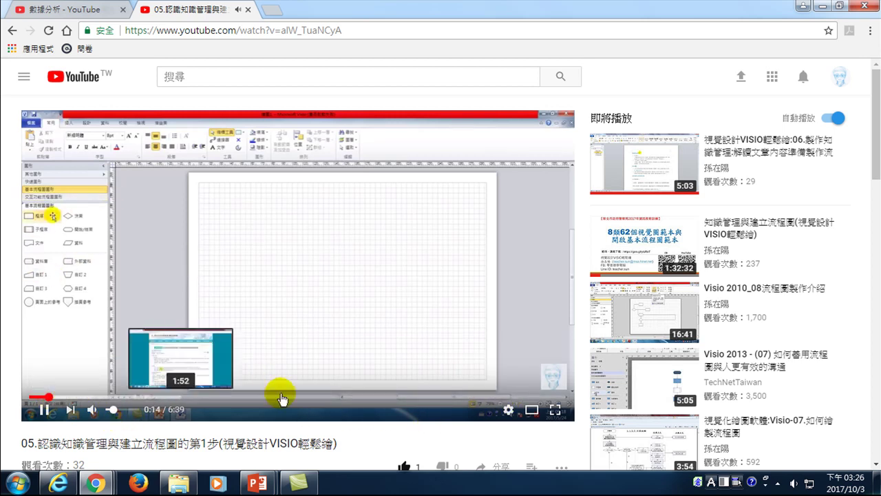
left_click(539, 398)
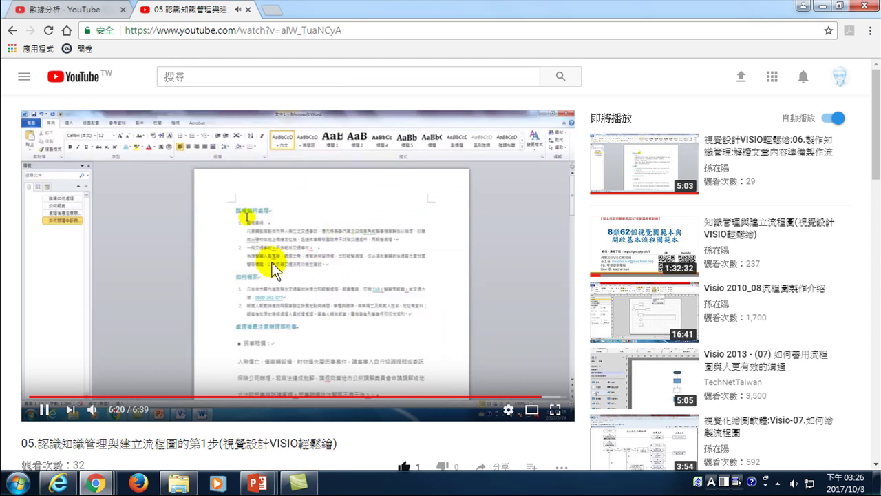
- Watch the end screen fullscreen and open the Visio 視覺圖表設計(II) playlist card
left_click(556, 411)
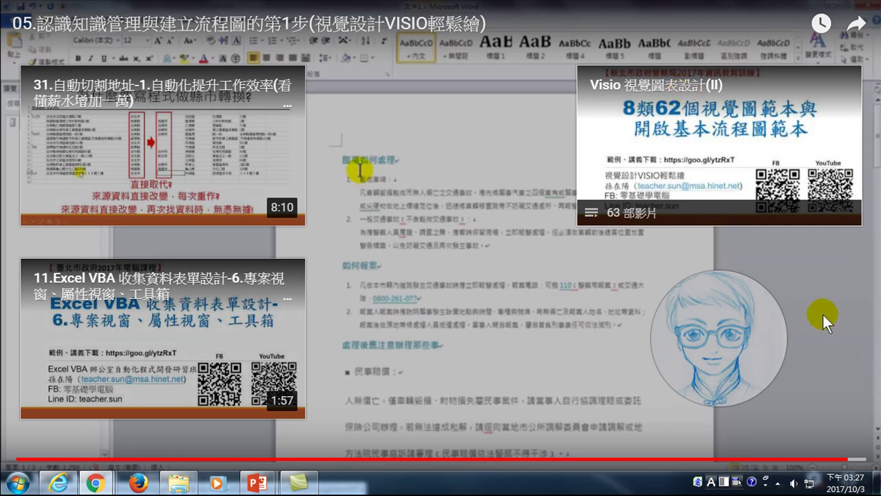
mouse_move(721, 344)
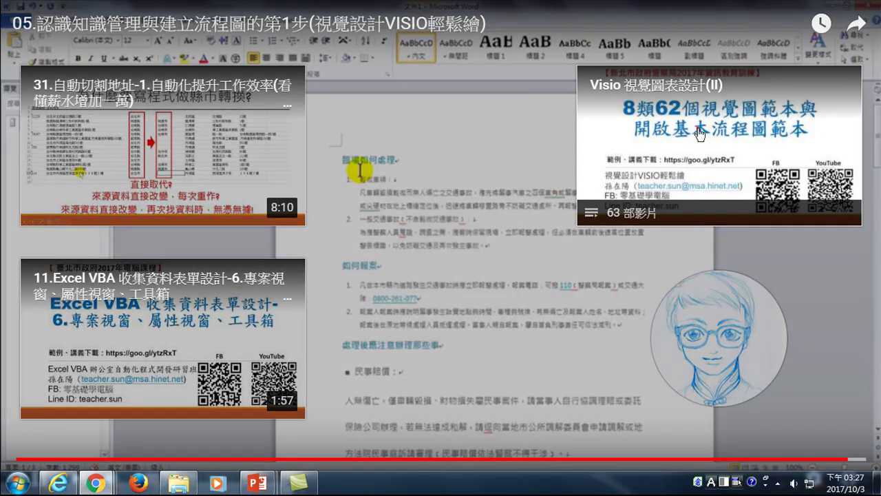
left_click(700, 135)
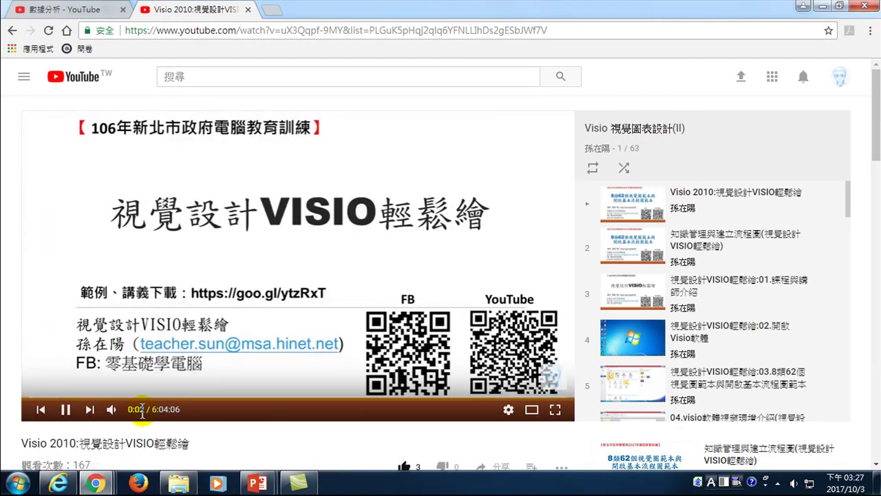
mouse_move(849, 198)
left_mouse_down()
mouse_move(852, 234)
mouse_move(850, 178)
left_mouse_up()
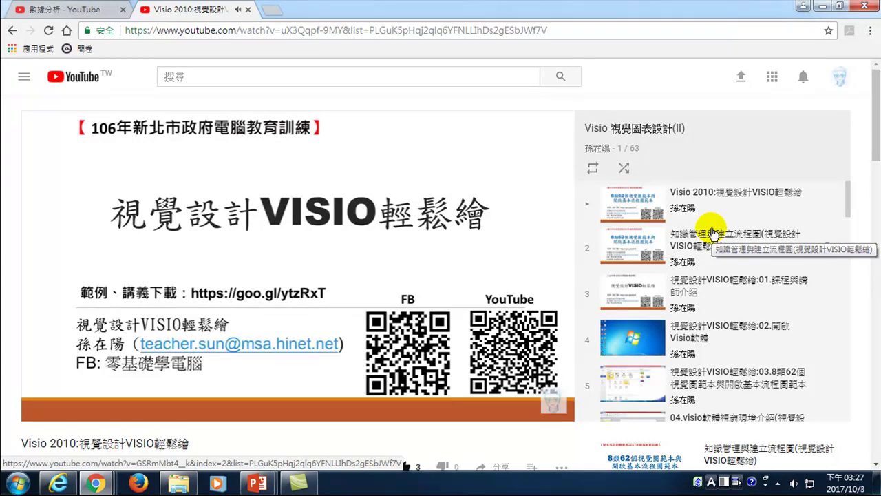
mouse_move(428, 280)
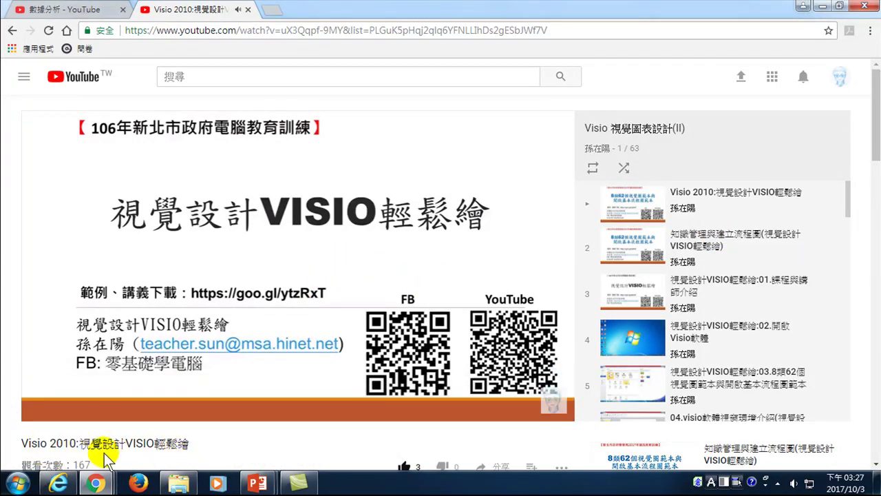
scroll(186, 399, "down", 5)
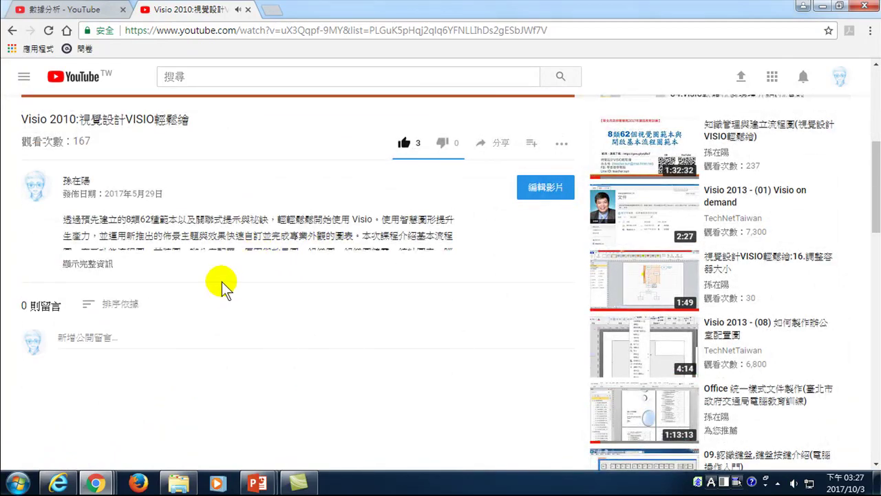
left_click(96, 266)
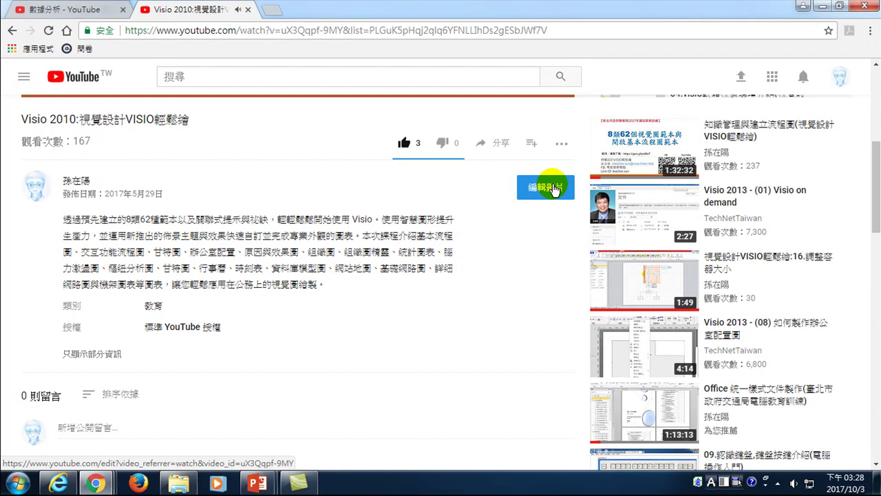
scroll(496, 254, "up", 5)
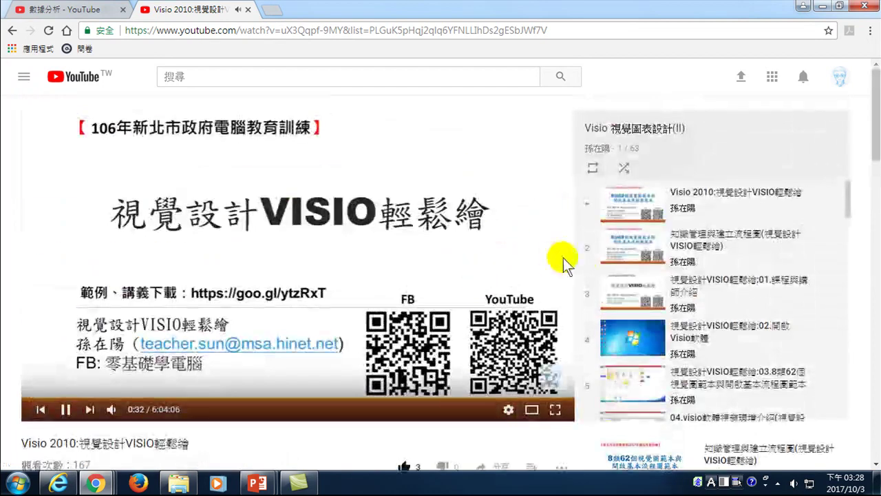
mouse_move(556, 262)
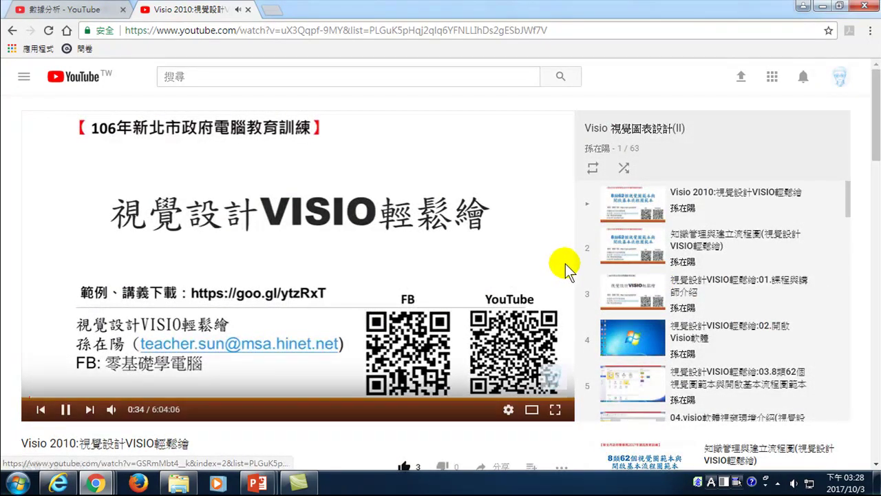